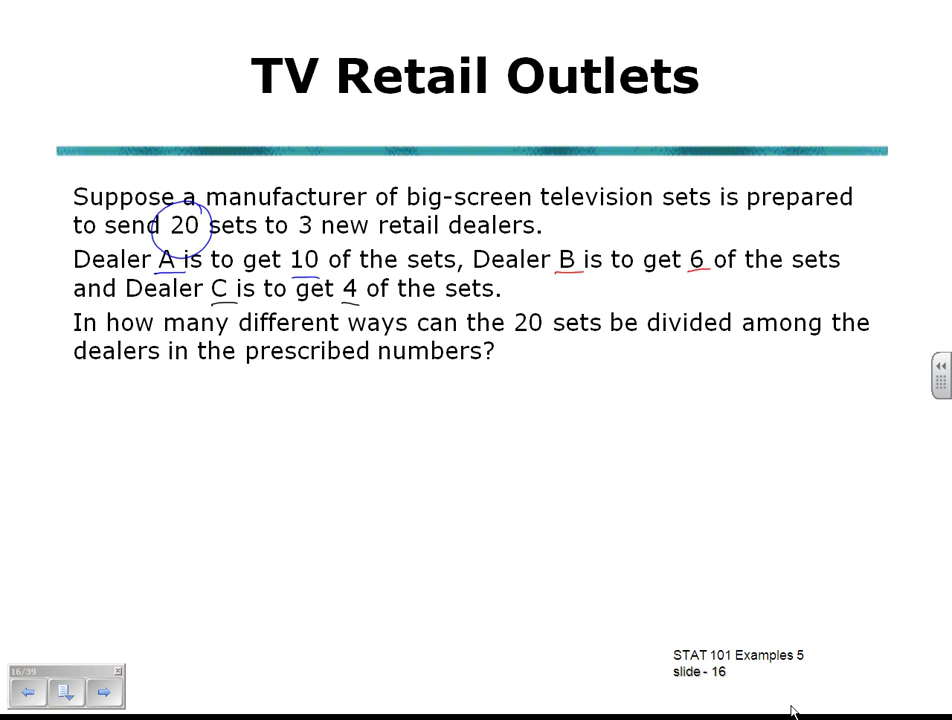
- Handwrite 'order is NOT important COMBIN.' with the pen beside the question
{"action": "mouse_move", "coordinate": [520, 350]}
{"action": "left_mouse_down"}
{"action": "mouse_move", "coordinate": [617, 350]}
{"action": "mouse_move", "coordinate": [632, 360]}
{"action": "mouse_move", "coordinate": [665, 346]}
{"action": "mouse_move", "coordinate": [666, 359]}
{"action": "mouse_move", "coordinate": [726, 354]}
{"action": "left_mouse_up"}
{"action": "left_click_drag", "start_coordinate": [736, 354], "coordinate": [752, 357]}
{"action": "left_click_drag", "start_coordinate": [745, 349], "coordinate": [770, 357]}
{"action": "left_click_drag", "start_coordinate": [774, 357], "coordinate": [795, 355]}
{"action": "mouse_move", "coordinate": [788, 347]}
{"action": "left_mouse_down"}
{"action": "mouse_move", "coordinate": [829, 353]}
{"action": "mouse_move", "coordinate": [858, 341]}
{"action": "mouse_move", "coordinate": [860, 353]}
{"action": "left_mouse_up"}
{"action": "mouse_move", "coordinate": [866, 340]}
{"action": "left_mouse_down"}
{"action": "mouse_move", "coordinate": [866, 352]}
{"action": "mouse_move", "coordinate": [877, 351]}
{"action": "left_mouse_up"}
{"action": "left_click_drag", "start_coordinate": [884, 351], "coordinate": [896, 338]}
{"action": "left_click", "coordinate": [906, 348]}
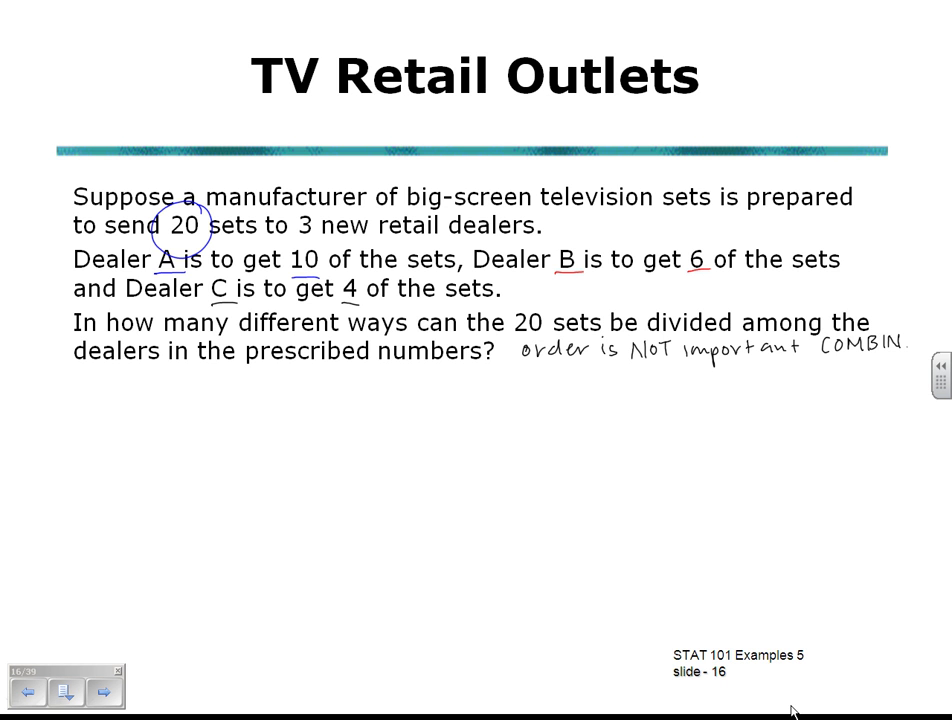
- Ink the Dealer A heading with 20C10 beneath it
{"action": "left_click_drag", "start_coordinate": [198, 390], "coordinate": [197, 411]}
{"action": "mouse_move", "coordinate": [196, 391]}
{"action": "left_mouse_down"}
{"action": "mouse_move", "coordinate": [199, 410]}
{"action": "mouse_move", "coordinate": [228, 408]}
{"action": "left_mouse_up"}
{"action": "left_click_drag", "start_coordinate": [240, 400], "coordinate": [247, 409]}
{"action": "mouse_move", "coordinate": [252, 405]}
{"action": "left_mouse_down"}
{"action": "mouse_move", "coordinate": [259, 399]}
{"action": "mouse_move", "coordinate": [264, 409]}
{"action": "left_mouse_up"}
{"action": "mouse_move", "coordinate": [266, 402]}
{"action": "left_mouse_down"}
{"action": "mouse_move", "coordinate": [304, 404]}
{"action": "mouse_move", "coordinate": [300, 412]}
{"action": "left_mouse_up"}
{"action": "left_click_drag", "start_coordinate": [309, 391], "coordinate": [316, 405]}
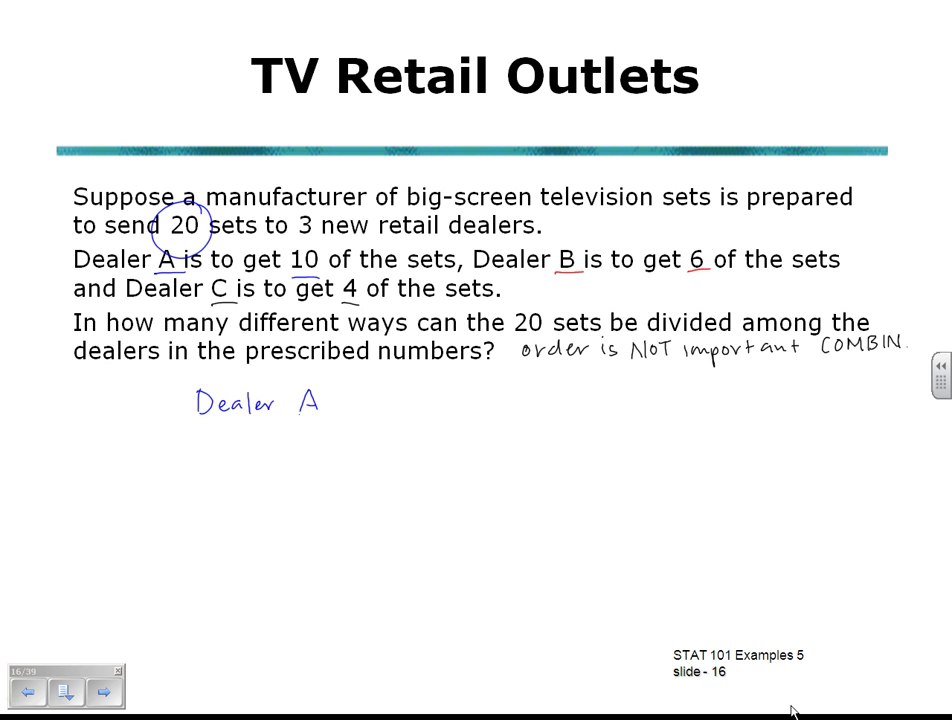
{"action": "mouse_move", "coordinate": [254, 443]}
{"action": "left_mouse_down"}
{"action": "mouse_move", "coordinate": [254, 465]}
{"action": "mouse_move", "coordinate": [265, 474]}
{"action": "mouse_move", "coordinate": [272, 465]}
{"action": "left_mouse_up"}
{"action": "mouse_move", "coordinate": [222, 437]}
{"action": "left_mouse_down"}
{"action": "mouse_move", "coordinate": [229, 446]}
{"action": "mouse_move", "coordinate": [232, 437]}
{"action": "left_mouse_up"}
- Ink the Dealer B heading with (20-10)C beneath it
{"action": "mouse_move", "coordinate": [418, 388]}
{"action": "left_mouse_down"}
{"action": "mouse_move", "coordinate": [418, 408]}
{"action": "mouse_move", "coordinate": [441, 409]}
{"action": "left_mouse_up"}
{"action": "mouse_move", "coordinate": [453, 399]}
{"action": "left_mouse_down"}
{"action": "mouse_move", "coordinate": [447, 407]}
{"action": "mouse_move", "coordinate": [456, 409]}
{"action": "left_mouse_up"}
{"action": "mouse_move", "coordinate": [463, 386]}
{"action": "left_mouse_down"}
{"action": "mouse_move", "coordinate": [464, 408]}
{"action": "mouse_move", "coordinate": [488, 398]}
{"action": "mouse_move", "coordinate": [522, 397]}
{"action": "mouse_move", "coordinate": [522, 406]}
{"action": "left_mouse_up"}
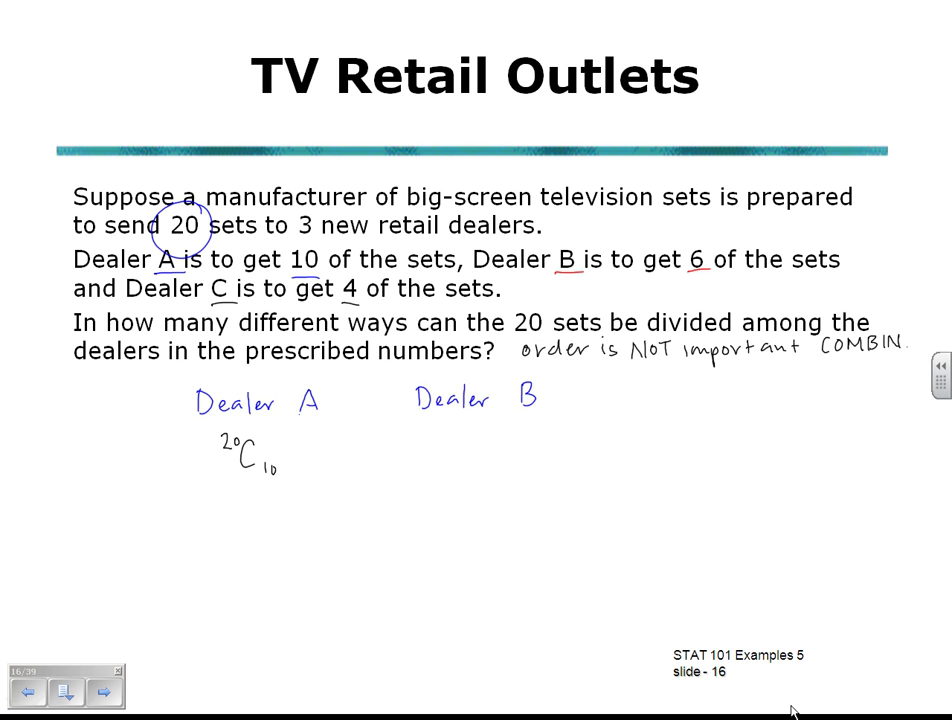
{"action": "left_click_drag", "start_coordinate": [477, 429], "coordinate": [477, 458]}
{"action": "mouse_move", "coordinate": [410, 418]}
{"action": "left_mouse_down"}
{"action": "mouse_move", "coordinate": [407, 430]}
{"action": "mouse_move", "coordinate": [423, 420]}
{"action": "left_mouse_up"}
{"action": "left_click_drag", "start_coordinate": [429, 425], "coordinate": [439, 429]}
{"action": "mouse_move", "coordinate": [447, 419]}
{"action": "left_mouse_down"}
{"action": "mouse_move", "coordinate": [447, 429]}
{"action": "mouse_move", "coordinate": [451, 420]}
{"action": "left_mouse_up"}
{"action": "left_click_drag", "start_coordinate": [454, 417], "coordinate": [455, 431]}
- Circle the 6 in the question, finish (20-10)C6 and add the bracketed 10C6
{"action": "left_click_drag", "start_coordinate": [705, 240], "coordinate": [712, 243]}
{"action": "left_click_drag", "start_coordinate": [489, 446], "coordinate": [491, 458]}
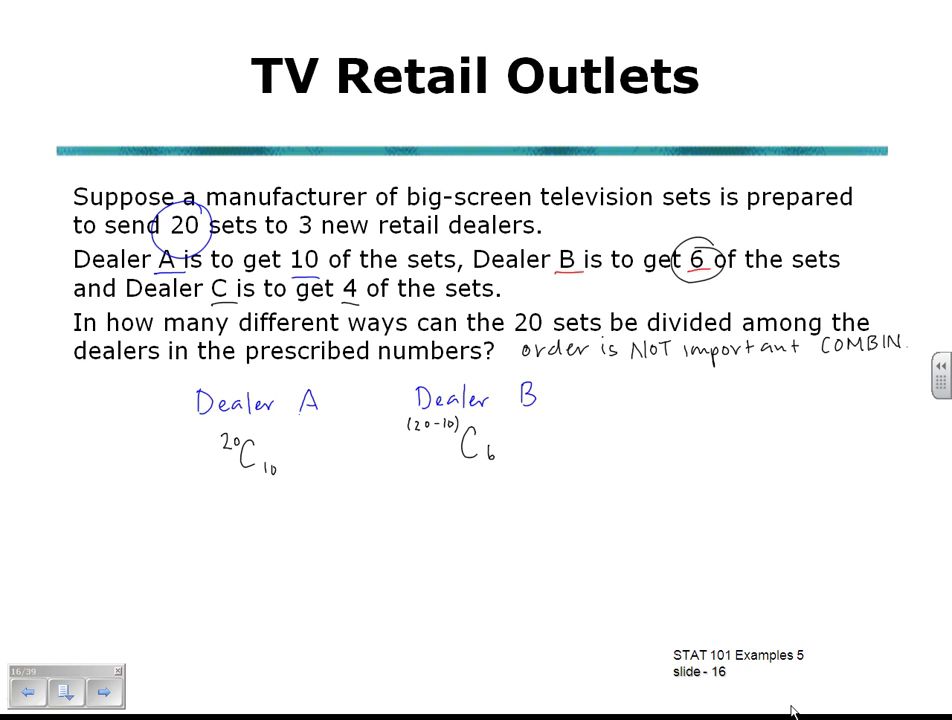
{"action": "left_click_drag", "start_coordinate": [431, 484], "coordinate": [431, 493]}
{"action": "mouse_move", "coordinate": [439, 484]}
{"action": "left_mouse_down"}
{"action": "mouse_move", "coordinate": [477, 504]}
{"action": "mouse_move", "coordinate": [491, 496]}
{"action": "left_mouse_up"}
{"action": "left_click_drag", "start_coordinate": [421, 474], "coordinate": [419, 505]}
{"action": "left_click_drag", "start_coordinate": [509, 476], "coordinate": [510, 504]}
- Write the Dealer C heading to the right of Dealer B
{"action": "left_click_drag", "start_coordinate": [631, 381], "coordinate": [633, 401]}
{"action": "left_click_drag", "start_coordinate": [652, 393], "coordinate": [676, 400]}
{"action": "left_click_drag", "start_coordinate": [684, 392], "coordinate": [699, 397]}
{"action": "left_click_drag", "start_coordinate": [702, 390], "coordinate": [745, 396]}
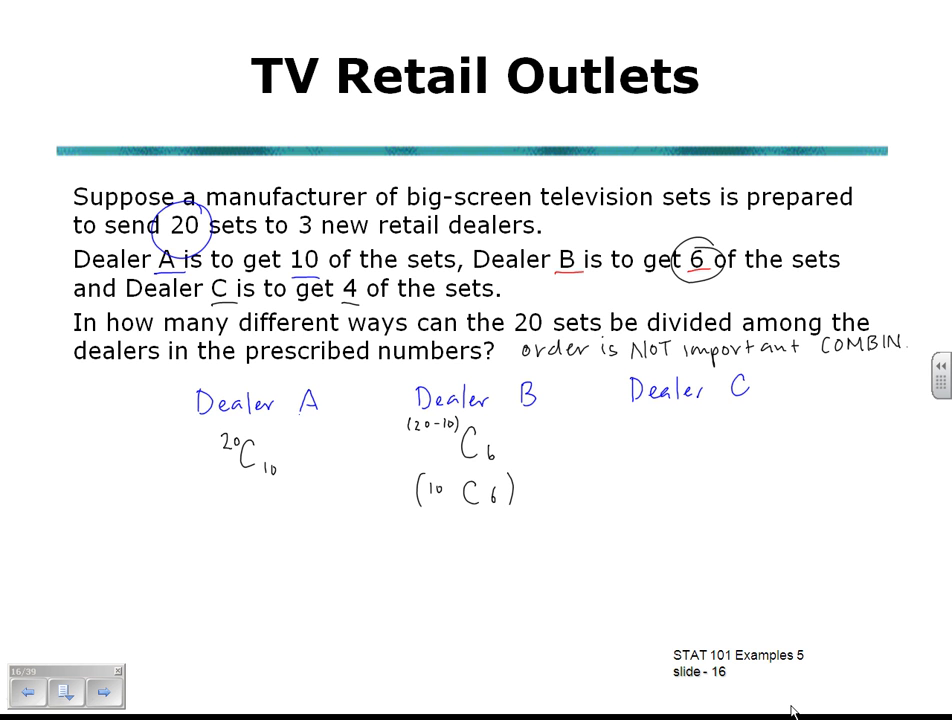
- Ink (10-6)C4 under Dealer C, with the simplified 4C4 below it
{"action": "left_click_drag", "start_coordinate": [647, 413], "coordinate": [672, 420]}
{"action": "left_click_drag", "start_coordinate": [681, 409], "coordinate": [682, 423]}
{"action": "left_click_drag", "start_coordinate": [635, 408], "coordinate": [633, 424]}
{"action": "mouse_move", "coordinate": [716, 417]}
{"action": "left_mouse_down"}
{"action": "mouse_move", "coordinate": [716, 446]}
{"action": "mouse_move", "coordinate": [735, 442]}
{"action": "left_mouse_up"}
{"action": "mouse_move", "coordinate": [662, 461]}
{"action": "left_mouse_down"}
{"action": "mouse_move", "coordinate": [658, 494]}
{"action": "mouse_move", "coordinate": [672, 475]}
{"action": "mouse_move", "coordinate": [710, 493]}
{"action": "left_mouse_up"}
{"action": "left_click_drag", "start_coordinate": [718, 482], "coordinate": [733, 502]}
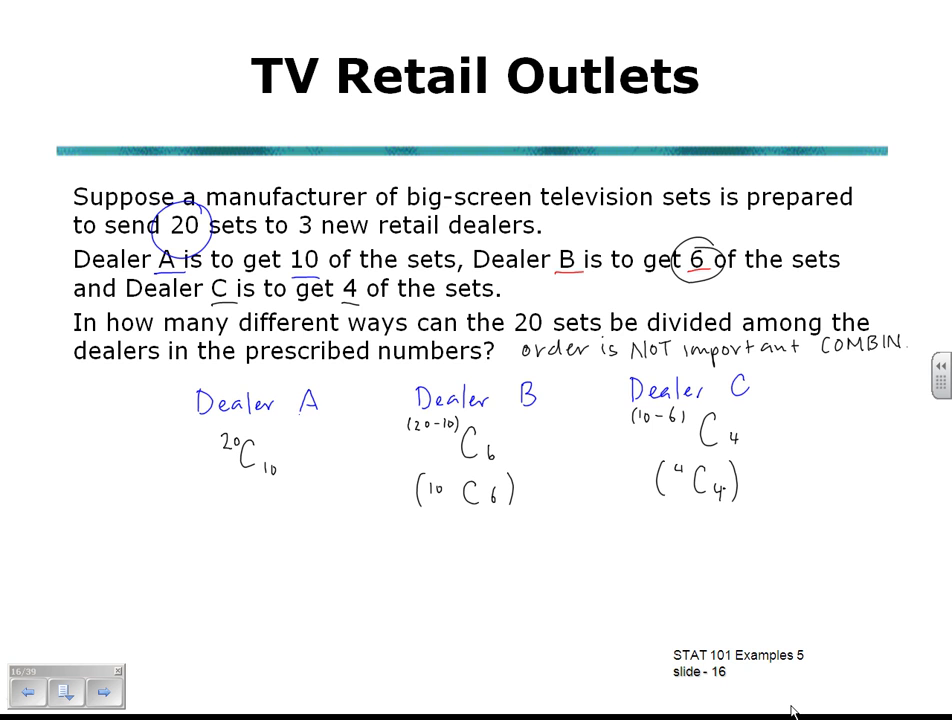
- Write 'TOTAL WAYS =' at the lower left of the slide
{"action": "left_click_drag", "start_coordinate": [137, 575], "coordinate": [153, 573]}
{"action": "mouse_move", "coordinate": [145, 575]}
{"action": "left_mouse_down"}
{"action": "mouse_move", "coordinate": [146, 602]}
{"action": "mouse_move", "coordinate": [186, 573]}
{"action": "left_mouse_up"}
{"action": "mouse_move", "coordinate": [176, 577]}
{"action": "left_mouse_down"}
{"action": "mouse_move", "coordinate": [177, 601]}
{"action": "mouse_move", "coordinate": [200, 598]}
{"action": "mouse_move", "coordinate": [197, 589]}
{"action": "left_mouse_up"}
{"action": "mouse_move", "coordinate": [208, 578]}
{"action": "left_mouse_down"}
{"action": "mouse_move", "coordinate": [222, 600]}
{"action": "mouse_move", "coordinate": [272, 579]}
{"action": "mouse_move", "coordinate": [292, 598]}
{"action": "mouse_move", "coordinate": [289, 590]}
{"action": "left_mouse_up"}
{"action": "left_click_drag", "start_coordinate": [295, 580], "coordinate": [300, 598]}
{"action": "mouse_move", "coordinate": [318, 583]}
{"action": "left_mouse_down"}
{"action": "mouse_move", "coordinate": [309, 598]}
{"action": "mouse_move", "coordinate": [347, 582]}
{"action": "mouse_move", "coordinate": [347, 591]}
{"action": "left_mouse_up"}
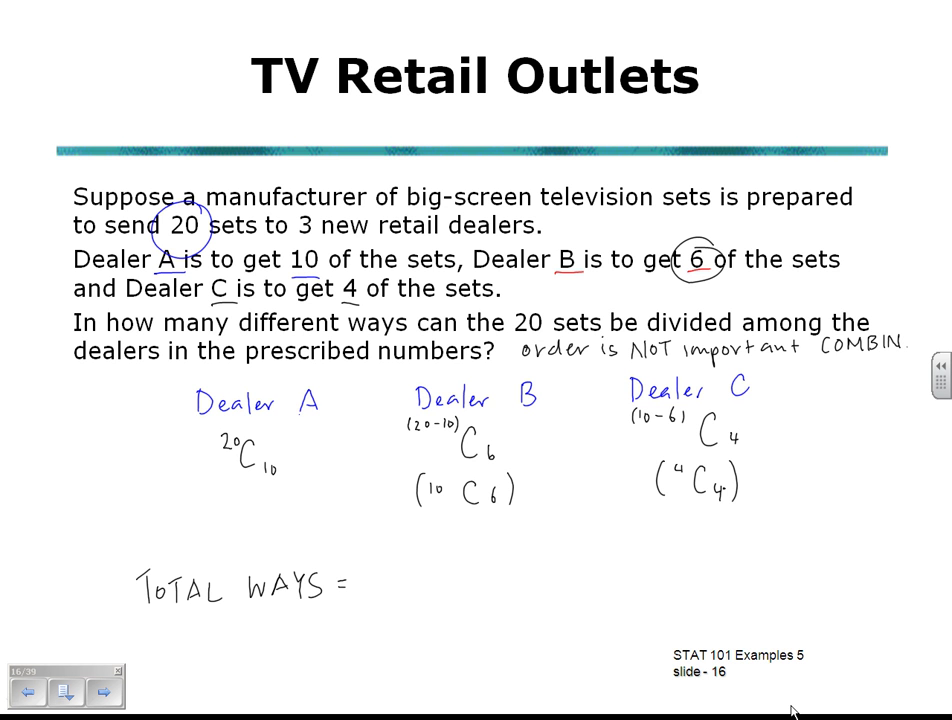
- Ink 20C10 × 10C6 × 4C4 after TOTAL WAYS =, then switch to Excel
{"action": "mouse_move", "coordinate": [377, 556]}
{"action": "left_mouse_down"}
{"action": "mouse_move", "coordinate": [388, 566]}
{"action": "mouse_move", "coordinate": [392, 556]}
{"action": "mouse_move", "coordinate": [414, 585]}
{"action": "mouse_move", "coordinate": [507, 547]}
{"action": "mouse_move", "coordinate": [527, 578]}
{"action": "mouse_move", "coordinate": [574, 569]}
{"action": "mouse_move", "coordinate": [598, 552]}
{"action": "mouse_move", "coordinate": [637, 576]}
{"action": "left_mouse_up"}
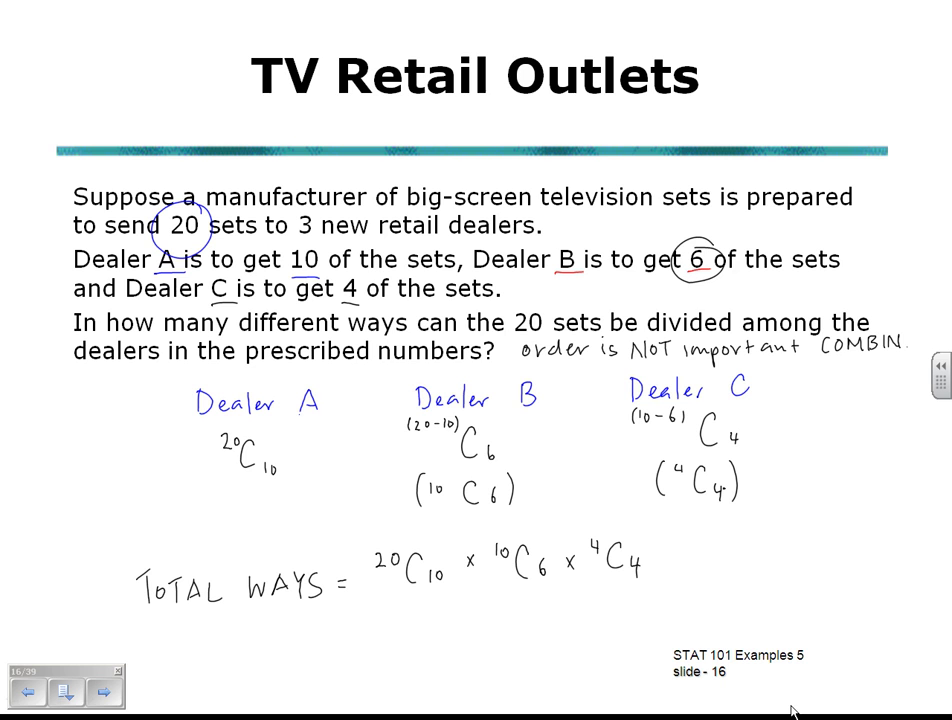
{"action": "key", "text": "alt+Tab"}
{"action": "key", "text": "alt+Tab"}
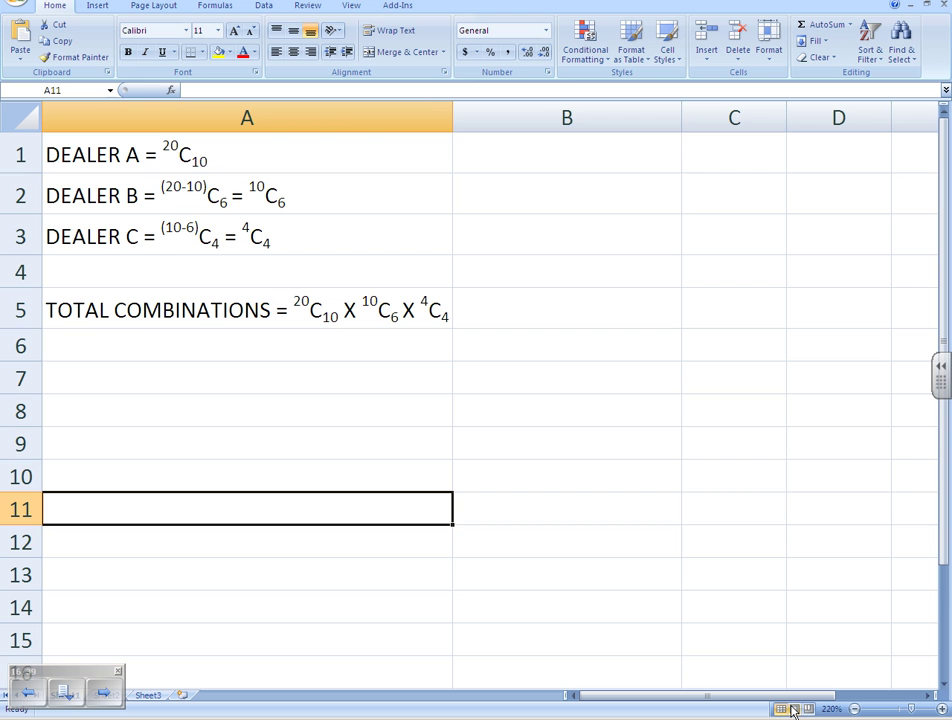
- Enter =COMBIN(20,10) in B1 for 184756, then type =COMBIN(10,6) into B2
{"action": "left_click", "coordinate": [576, 142]}
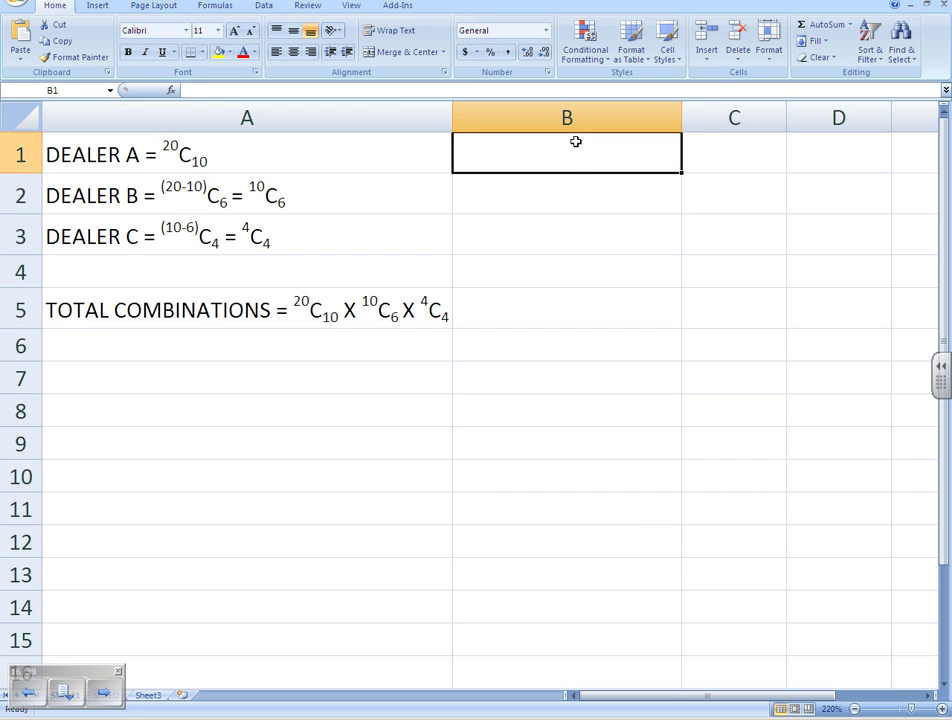
{"action": "type", "text": "="}
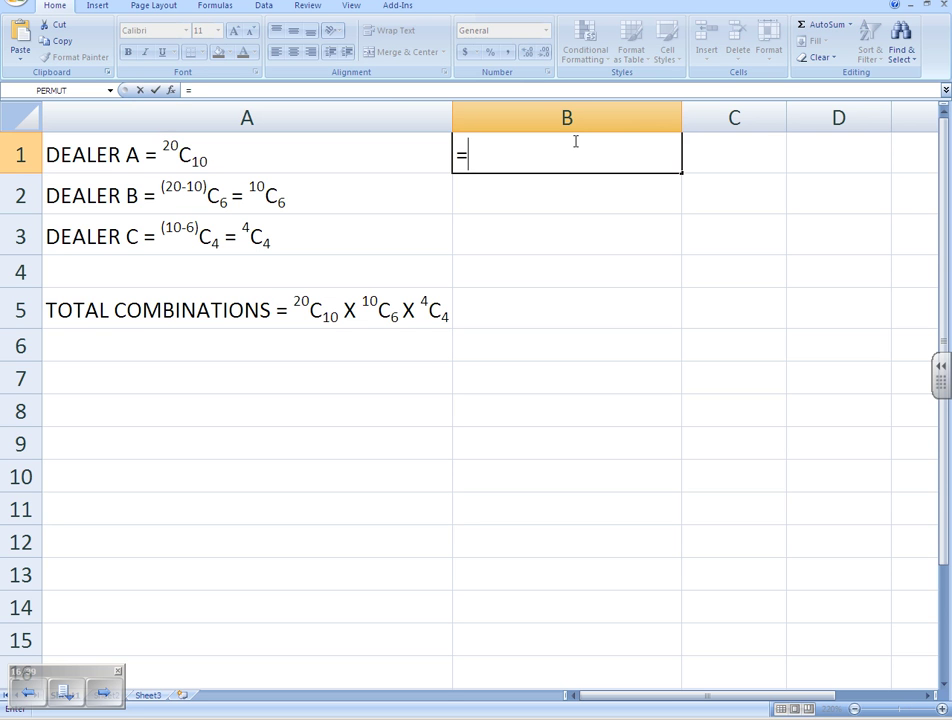
{"action": "type", "text": "COMBIN"}
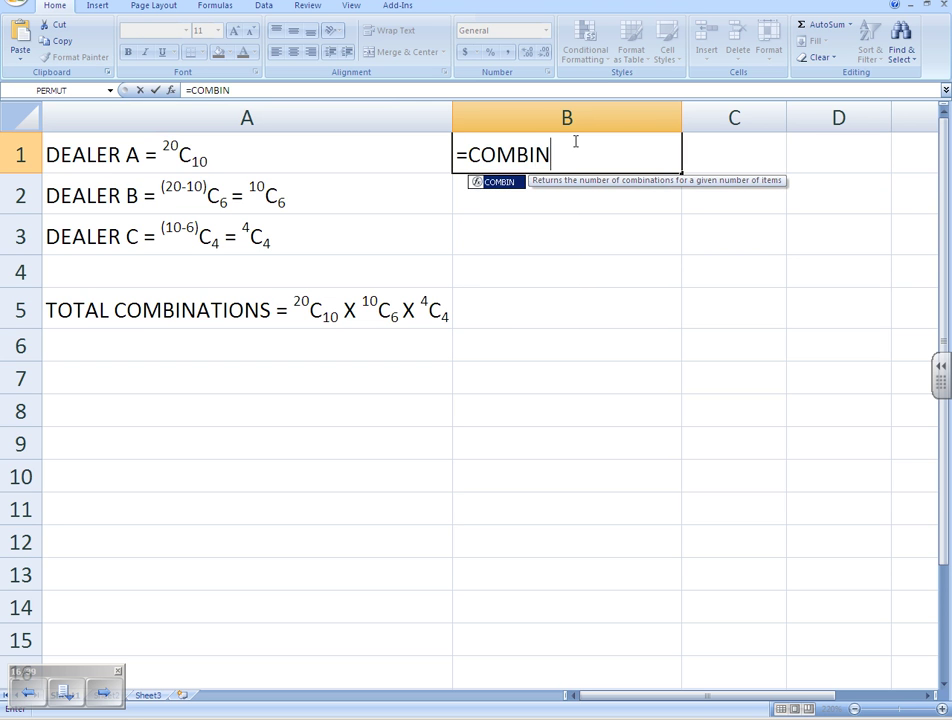
{"action": "type", "text": "("}
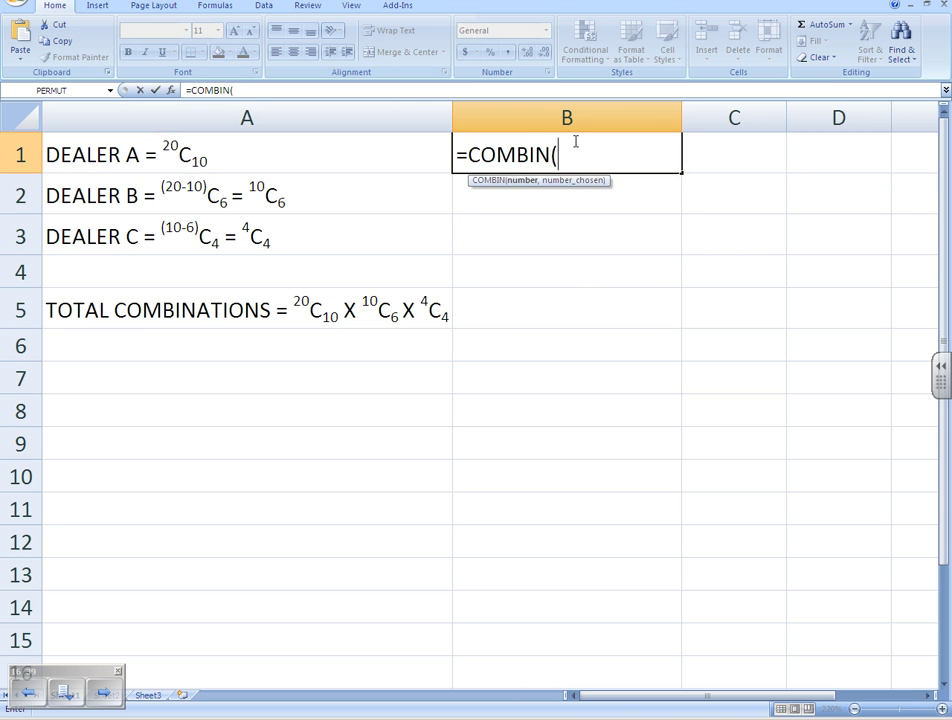
{"action": "type", "text": "20,10)"}
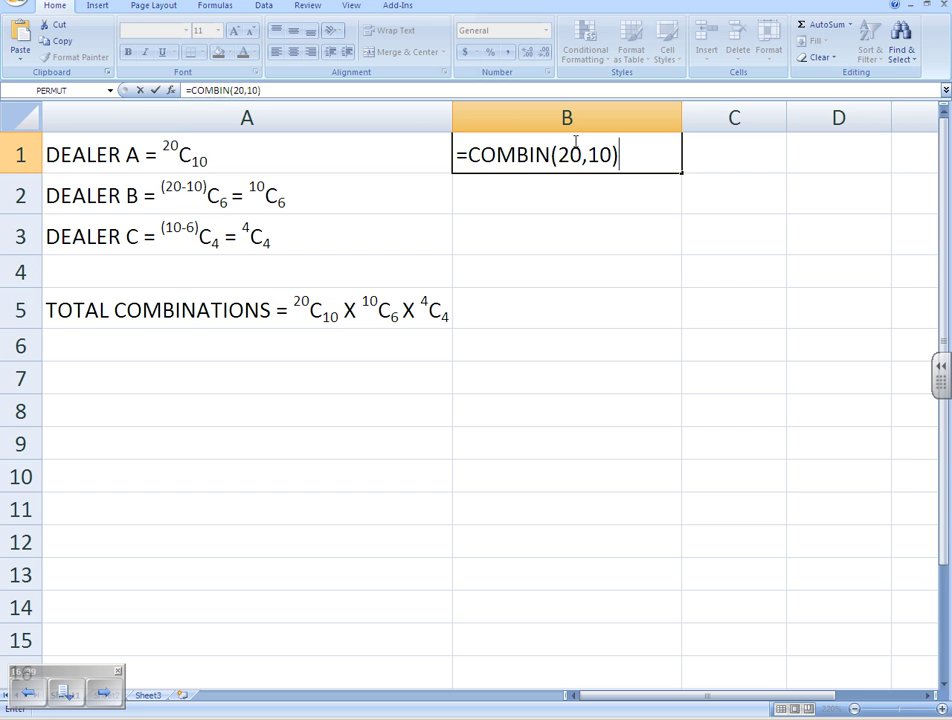
{"action": "key", "text": "Return"}
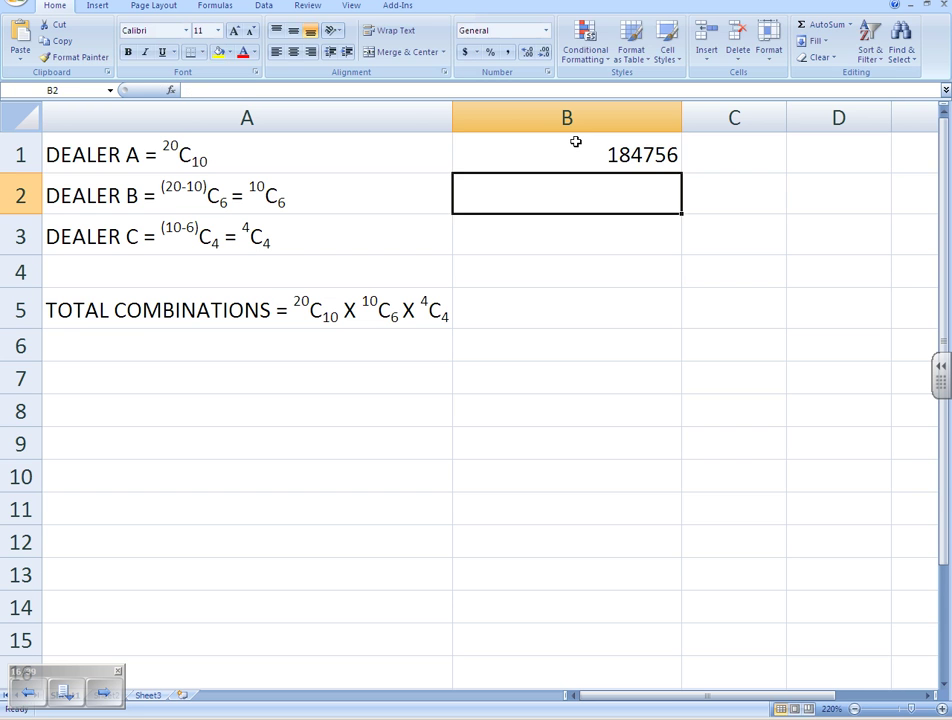
{"action": "type", "text": "=COMBIN("}
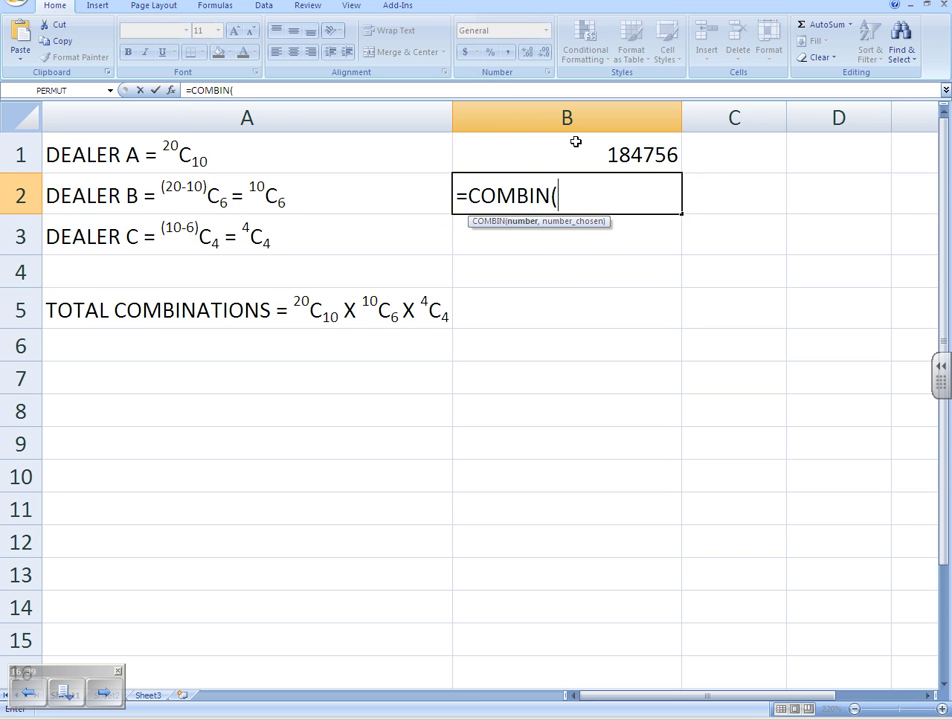
{"action": "type", "text": "10,6)"}
- Commit =COMBIN(10,6) in B2 (210) and =COMBIN(4,4) in B3 (1), then move to B5
{"action": "key", "text": "Return"}
{"action": "type", "text": "="}
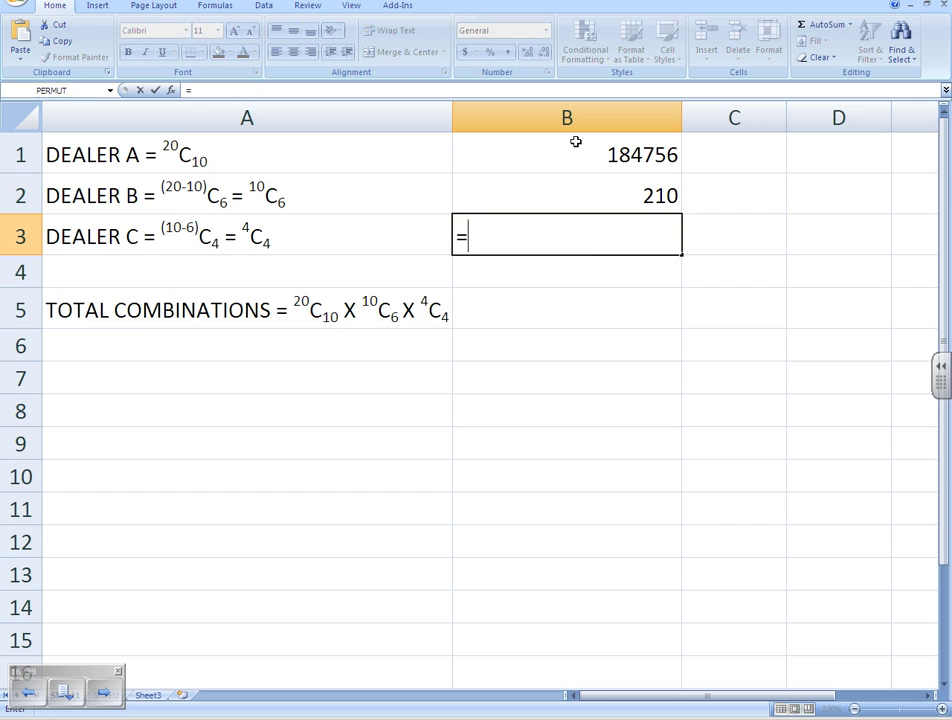
{"action": "type", "text": "COMBIN"}
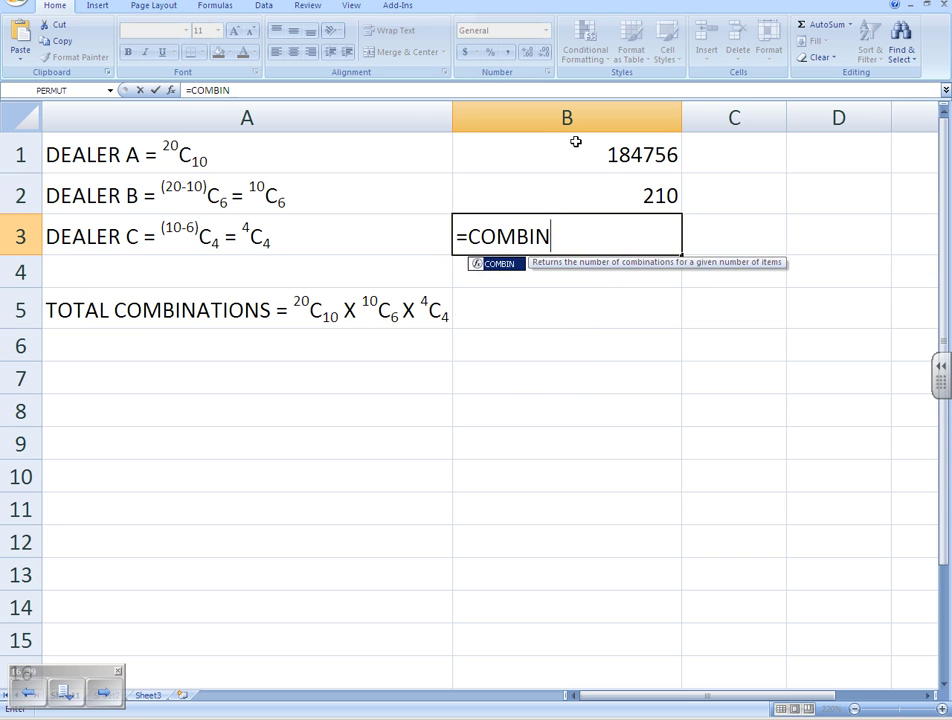
{"action": "type", "text": "(4,4)"}
{"action": "key", "text": "Return"}
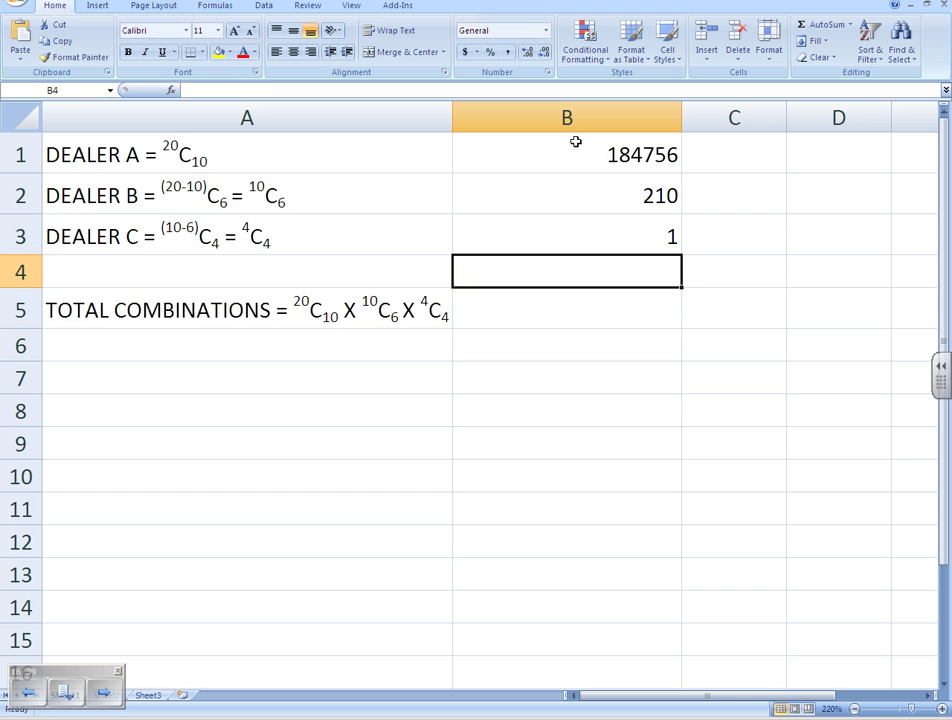
{"action": "key", "text": "Down"}
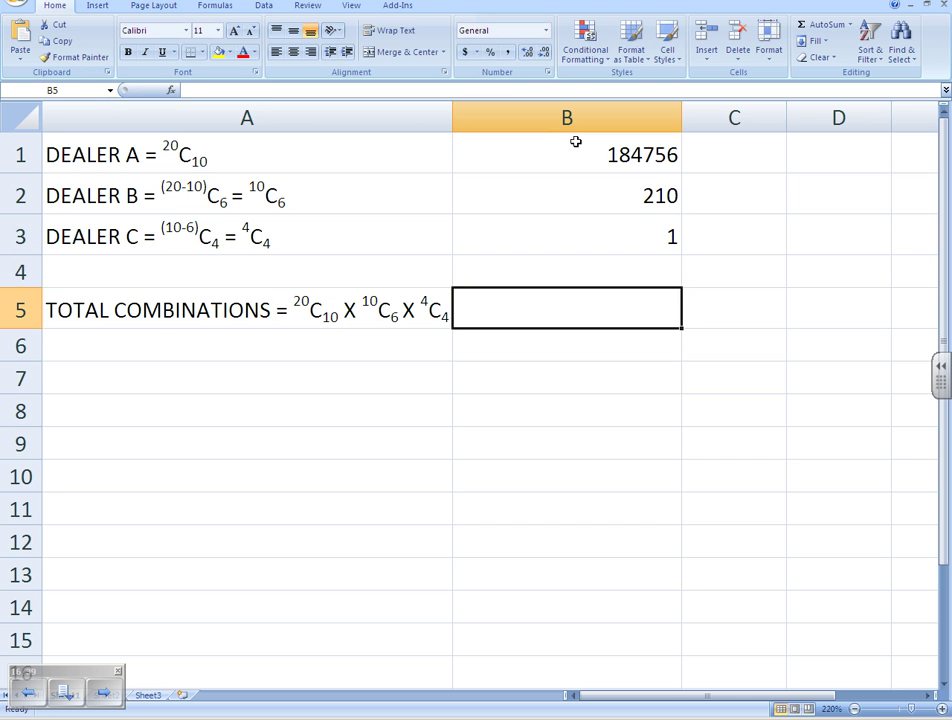
- Enter =B1*B2*B3 in B5 for 38798760, then return to PowerPoint
{"action": "type", "text": "="}
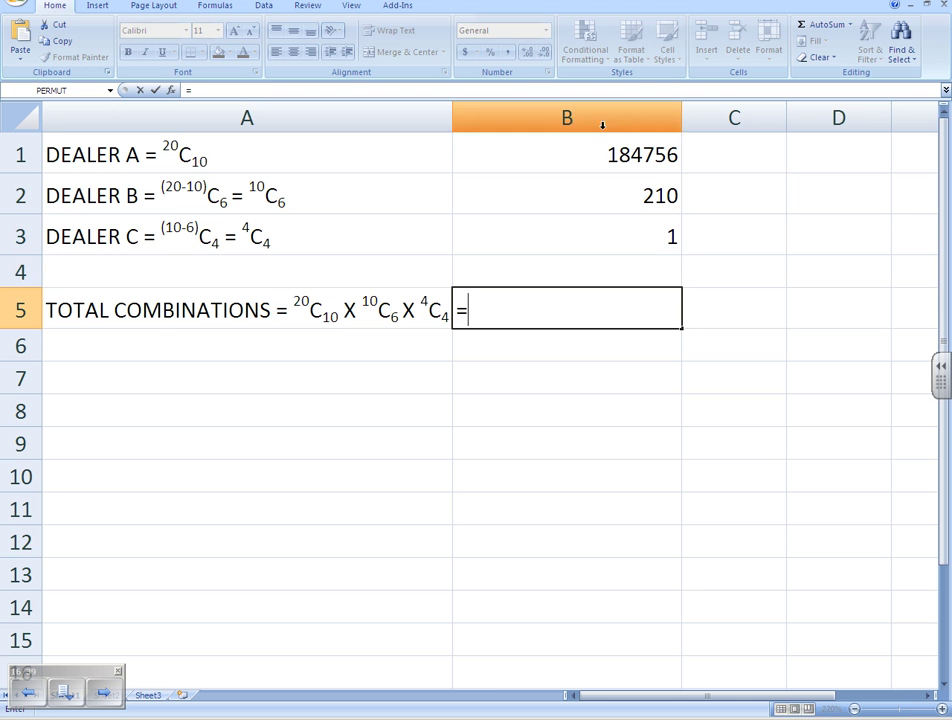
{"action": "left_click", "coordinate": [610, 149]}
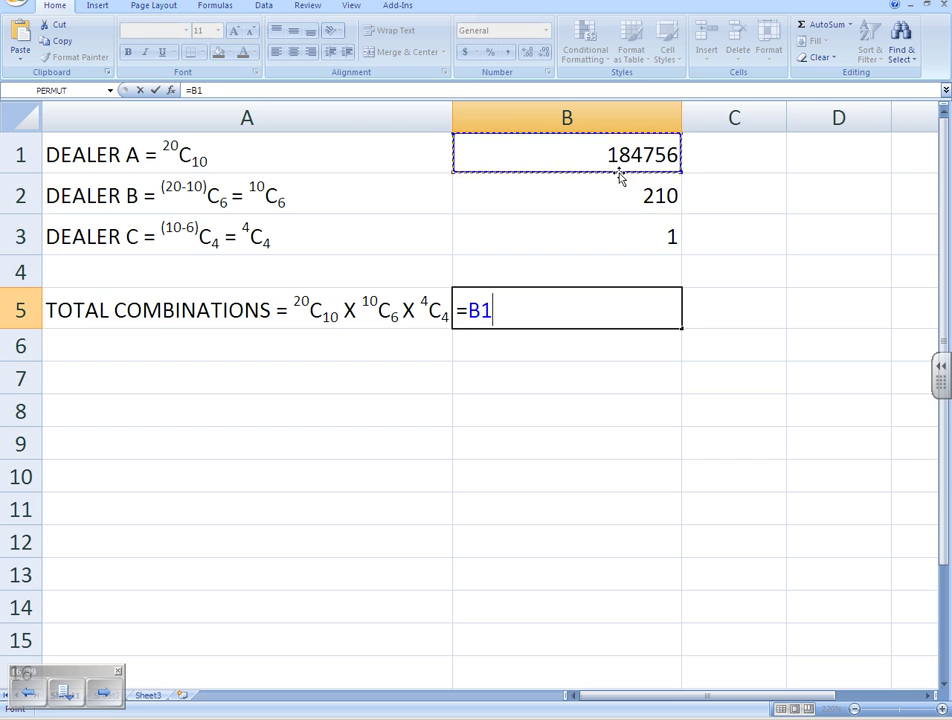
{"action": "type", "text": "*"}
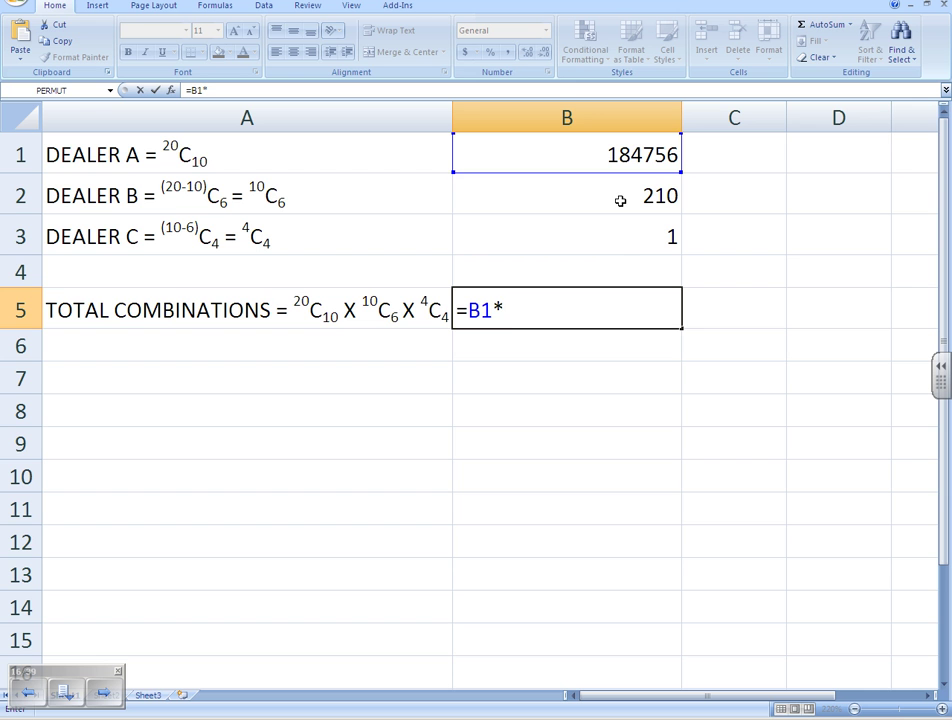
{"action": "left_click", "coordinate": [620, 206]}
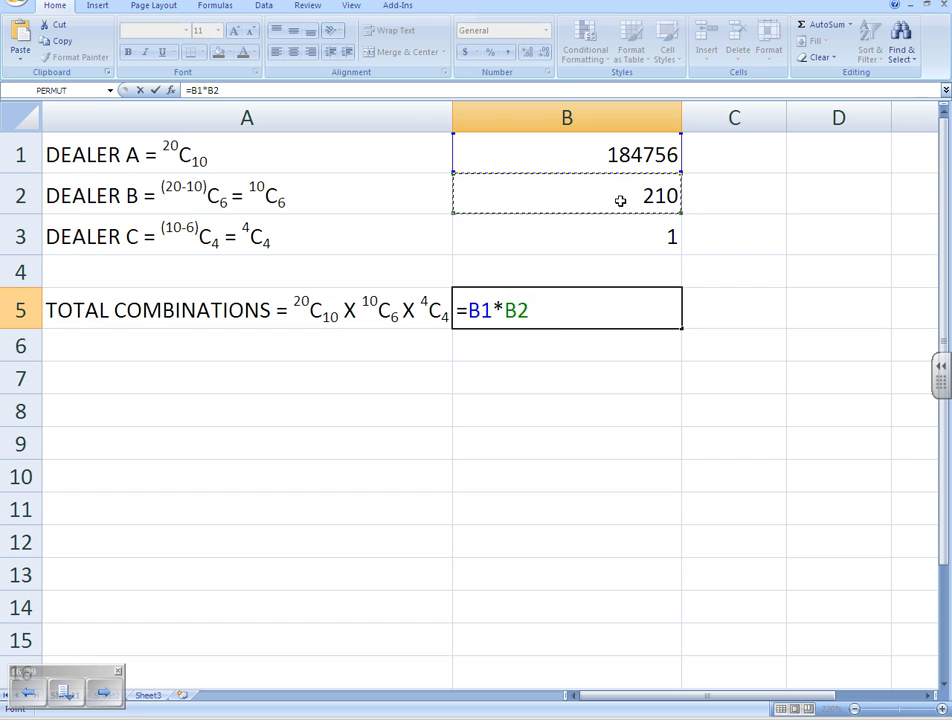
{"action": "type", "text": "*"}
{"action": "left_click", "coordinate": [622, 244]}
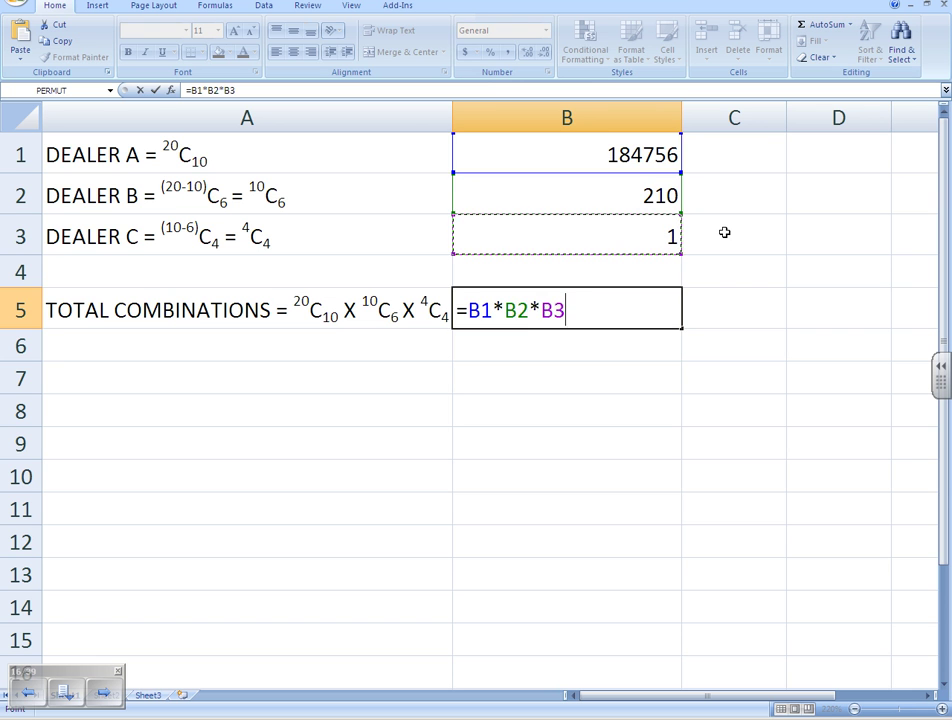
{"action": "key", "text": "Return"}
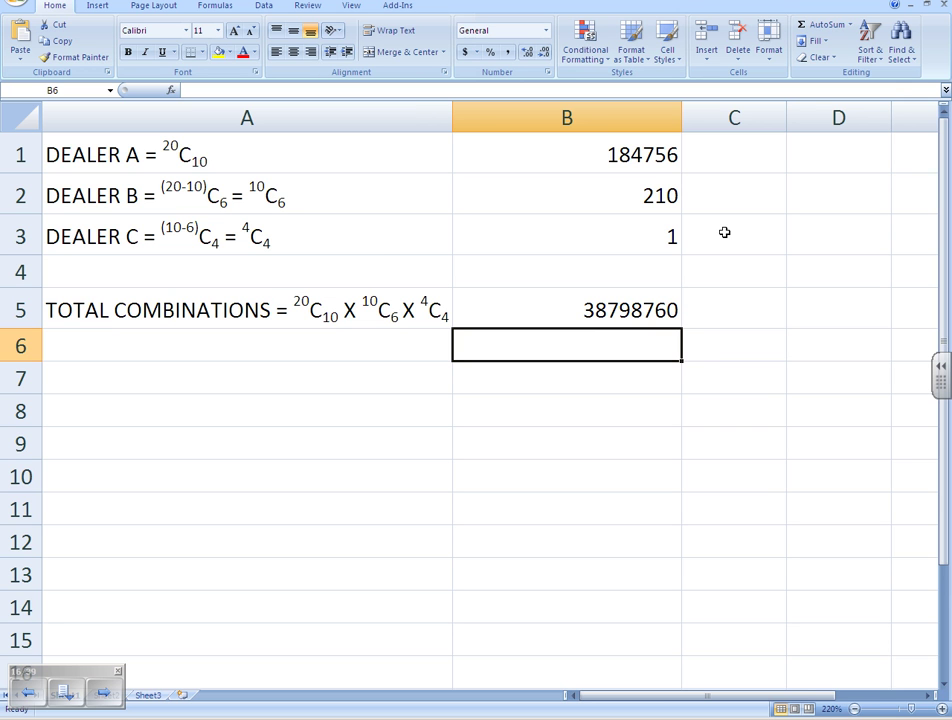
{"action": "key", "text": "alt+Tab"}
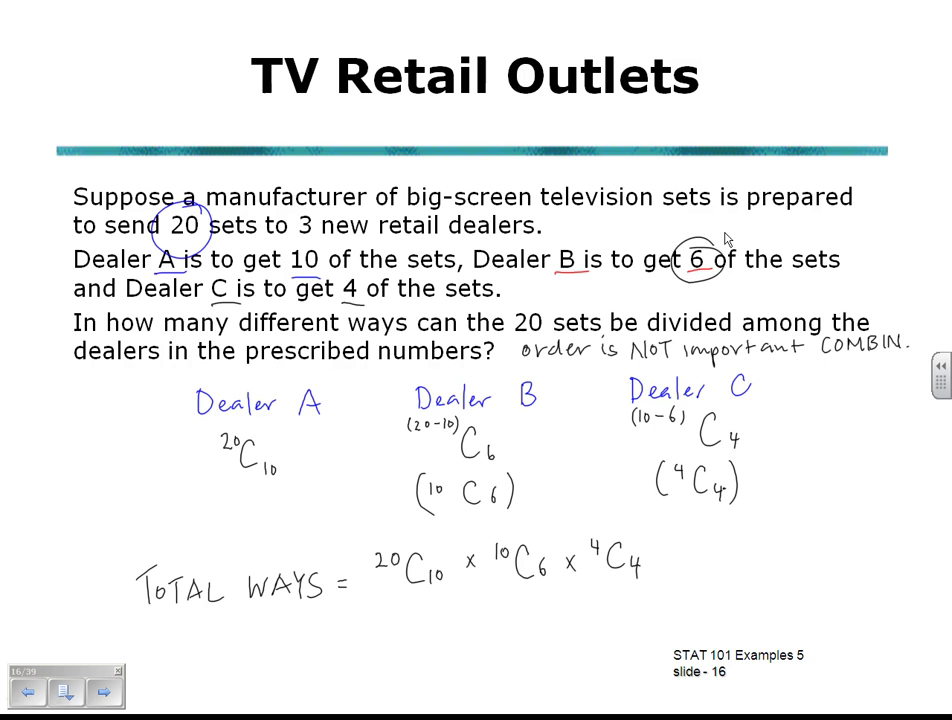
- Ink '= 184756 × 210 × 1 = 38,798,760 possible ways' below the TOTAL WAYS line
{"action": "left_click_drag", "start_coordinate": [344, 618], "coordinate": [355, 618]}
{"action": "mouse_move", "coordinate": [344, 623]}
{"action": "left_mouse_down"}
{"action": "mouse_move", "coordinate": [383, 632]}
{"action": "mouse_move", "coordinate": [401, 610]}
{"action": "mouse_move", "coordinate": [432, 621]}
{"action": "mouse_move", "coordinate": [428, 632]}
{"action": "mouse_move", "coordinate": [448, 632]}
{"action": "mouse_move", "coordinate": [467, 603]}
{"action": "mouse_move", "coordinate": [464, 628]}
{"action": "mouse_move", "coordinate": [489, 617]}
{"action": "mouse_move", "coordinate": [576, 626]}
{"action": "left_mouse_up"}
{"action": "left_click_drag", "start_coordinate": [601, 604], "coordinate": [638, 621]}
{"action": "mouse_move", "coordinate": [638, 606]}
{"action": "left_mouse_down"}
{"action": "mouse_move", "coordinate": [625, 621]}
{"action": "mouse_move", "coordinate": [656, 624]}
{"action": "left_mouse_up"}
{"action": "left_click_drag", "start_coordinate": [347, 662], "coordinate": [360, 663]}
{"action": "mouse_move", "coordinate": [346, 675]}
{"action": "left_mouse_down"}
{"action": "mouse_move", "coordinate": [404, 663]}
{"action": "mouse_move", "coordinate": [390, 681]}
{"action": "mouse_move", "coordinate": [424, 660]}
{"action": "mouse_move", "coordinate": [434, 684]}
{"action": "mouse_move", "coordinate": [463, 682]}
{"action": "mouse_move", "coordinate": [484, 661]}
{"action": "mouse_move", "coordinate": [490, 677]}
{"action": "mouse_move", "coordinate": [553, 678]}
{"action": "mouse_move", "coordinate": [601, 652]}
{"action": "mouse_move", "coordinate": [601, 704]}
{"action": "mouse_move", "coordinate": [616, 688]}
{"action": "mouse_move", "coordinate": [646, 698]}
{"action": "mouse_move", "coordinate": [704, 683]}
{"action": "mouse_move", "coordinate": [734, 706]}
{"action": "mouse_move", "coordinate": [741, 697]}
{"action": "left_mouse_up"}
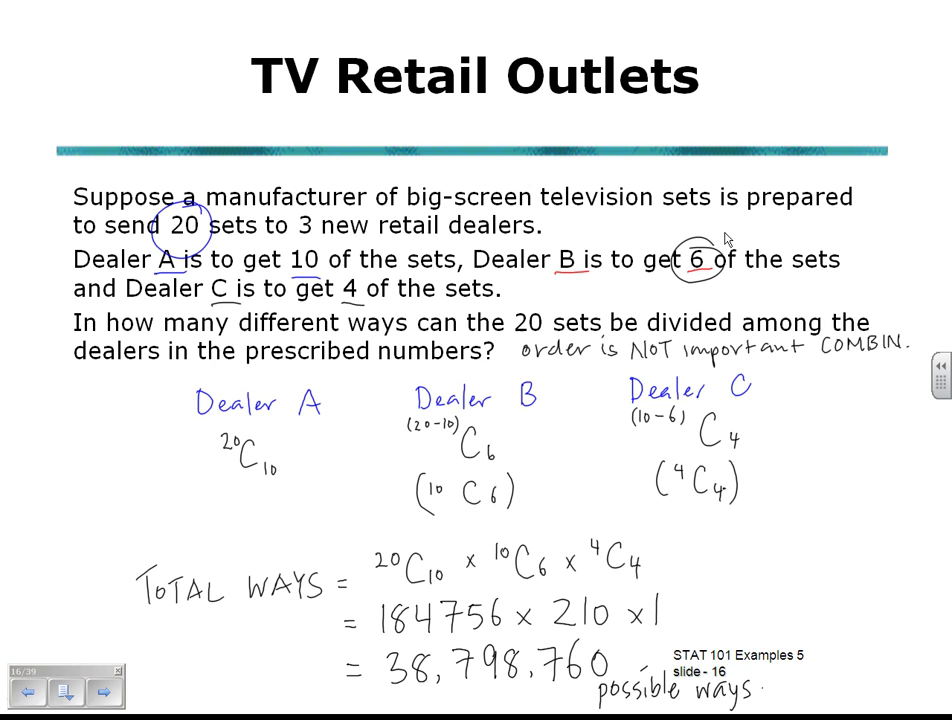